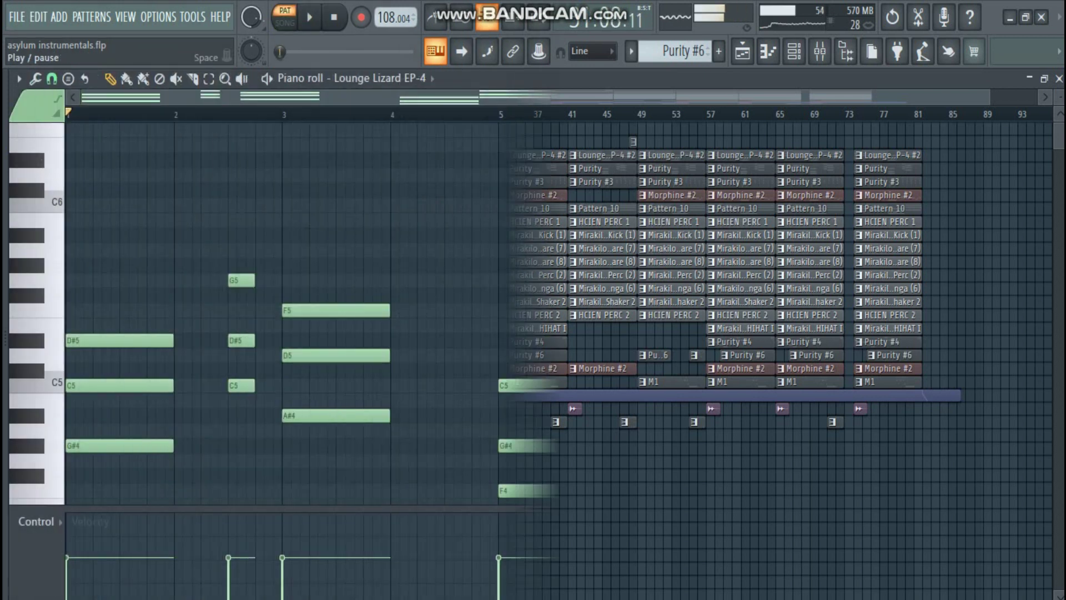
Play back the Lounge Lizard EP-4 chord pattern in the piano roll and examine its notes
left_click(309, 18)
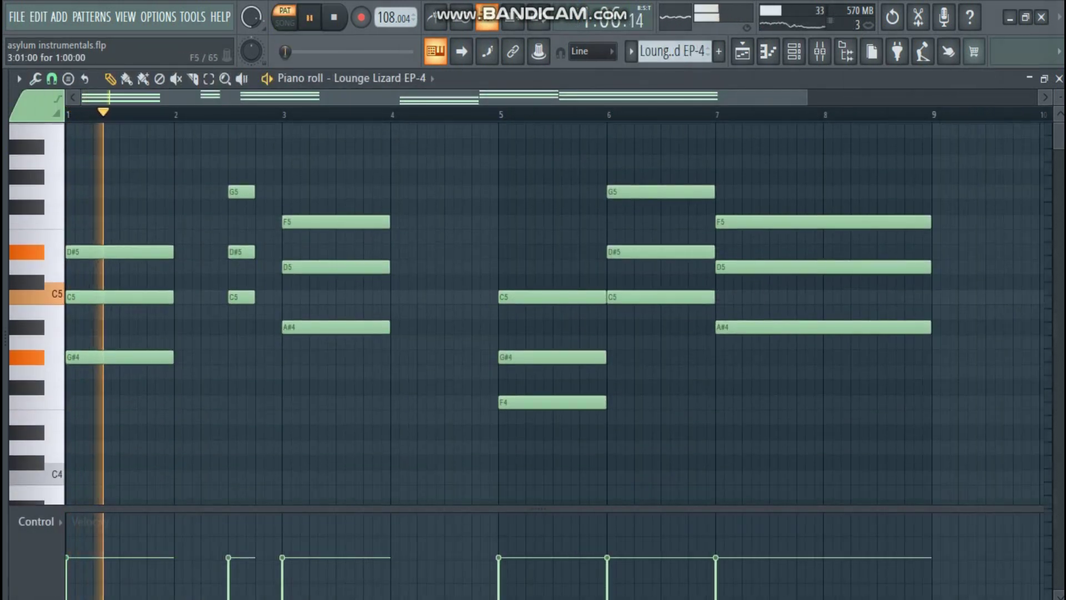
scroll(307, 220, "up", 1)
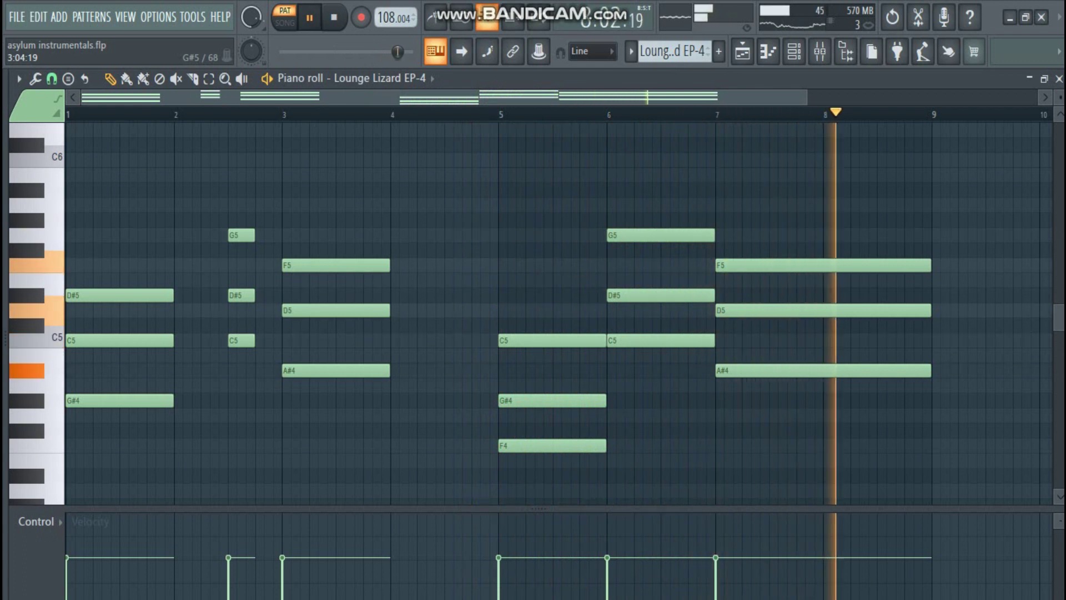
key("space")
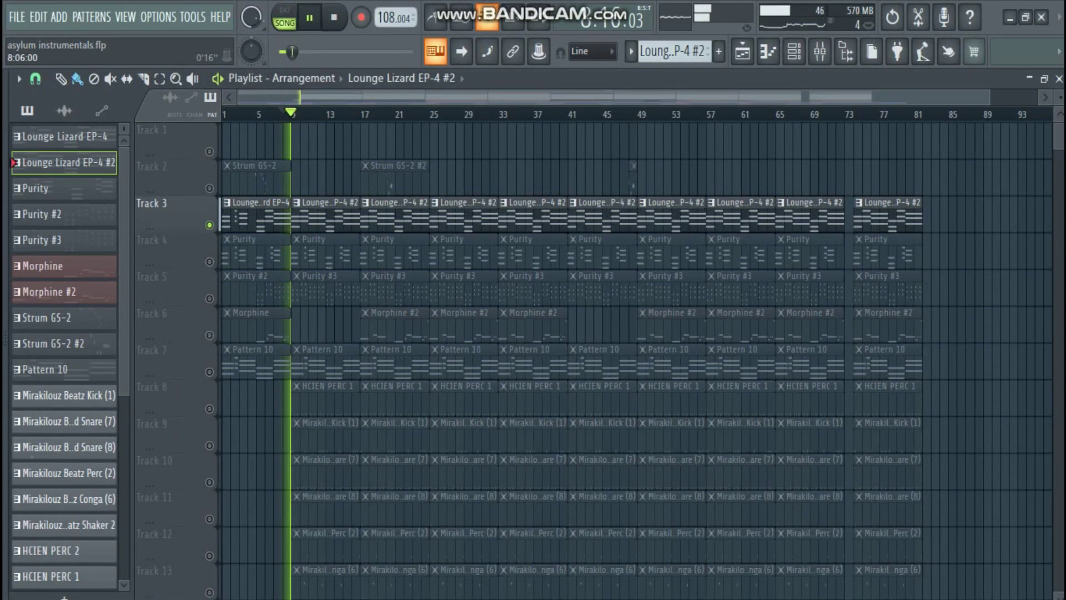
Examine the Gross Beat settings on the Lounge Lizard EP-4 mixer track and the Gross Beat mix level automation in the playlist
scroll(639, 361, "down", 6)
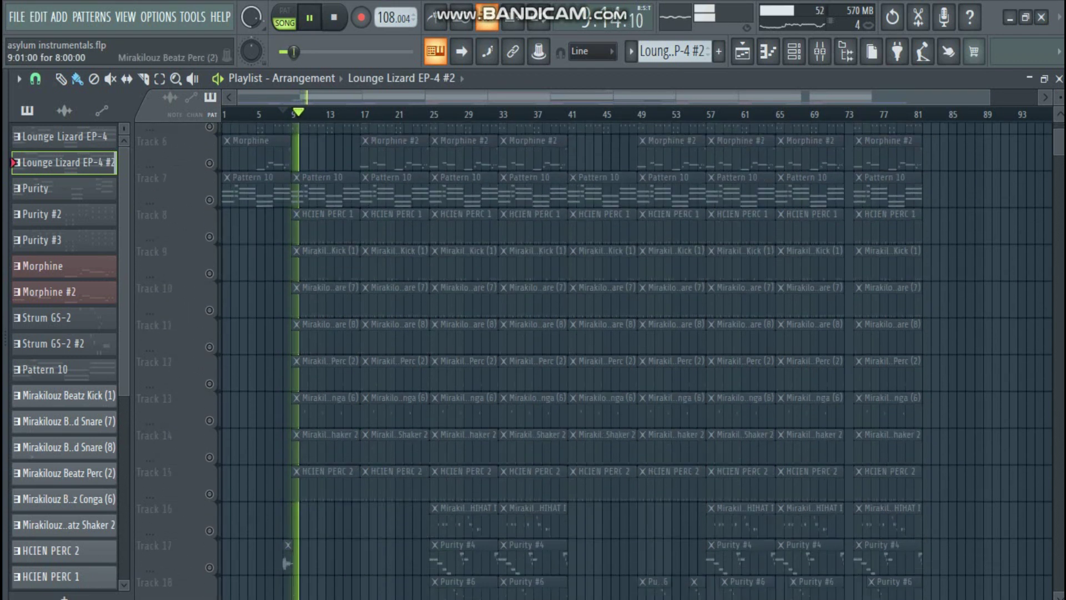
left_click(819, 51)
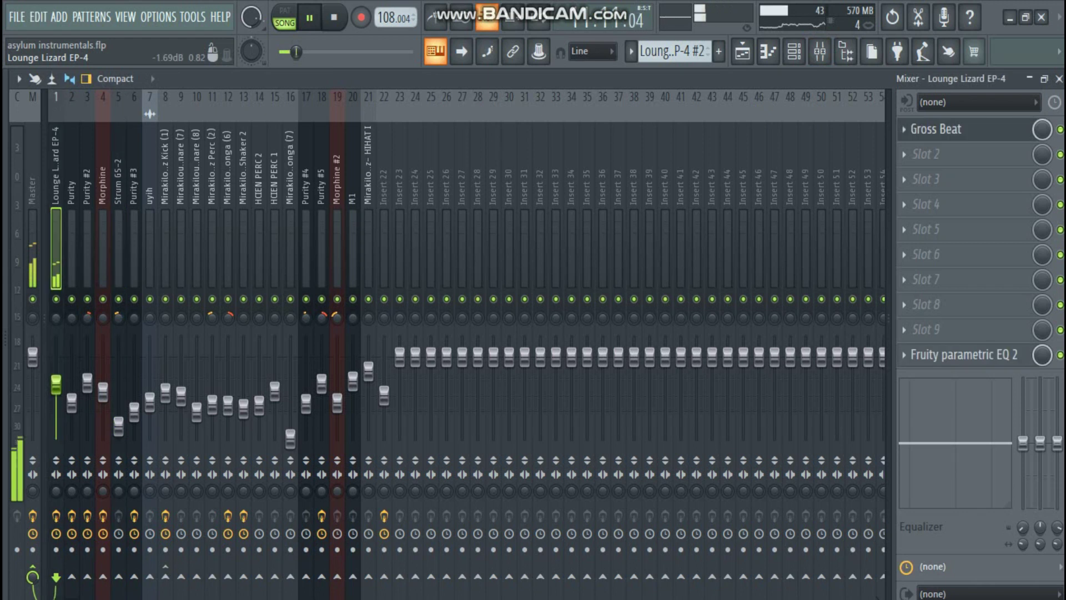
left_click(937, 129)
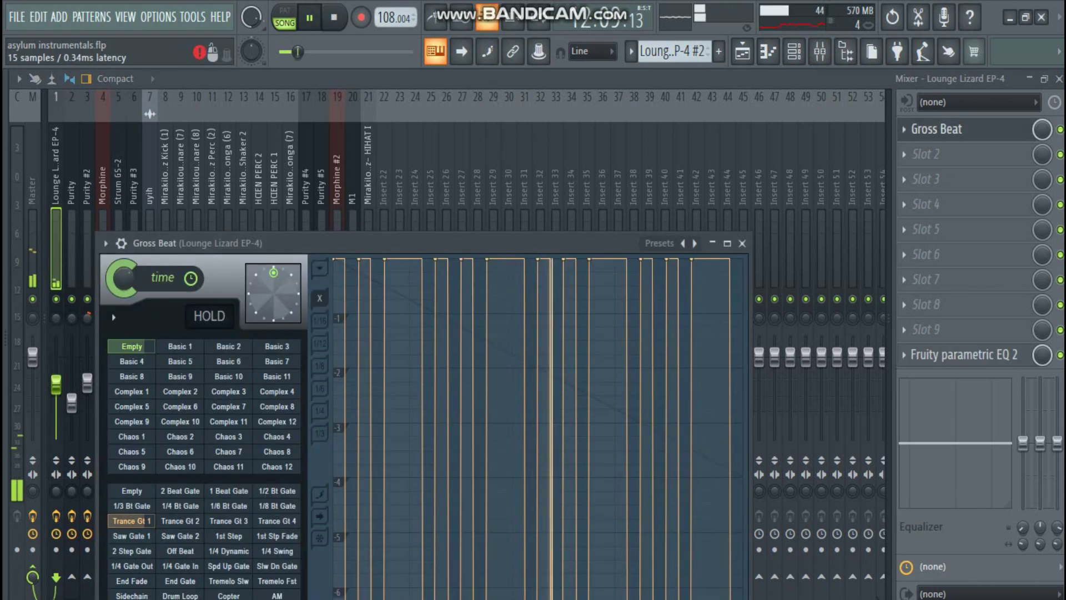
left_click_drag(444, 243, 515, 116)
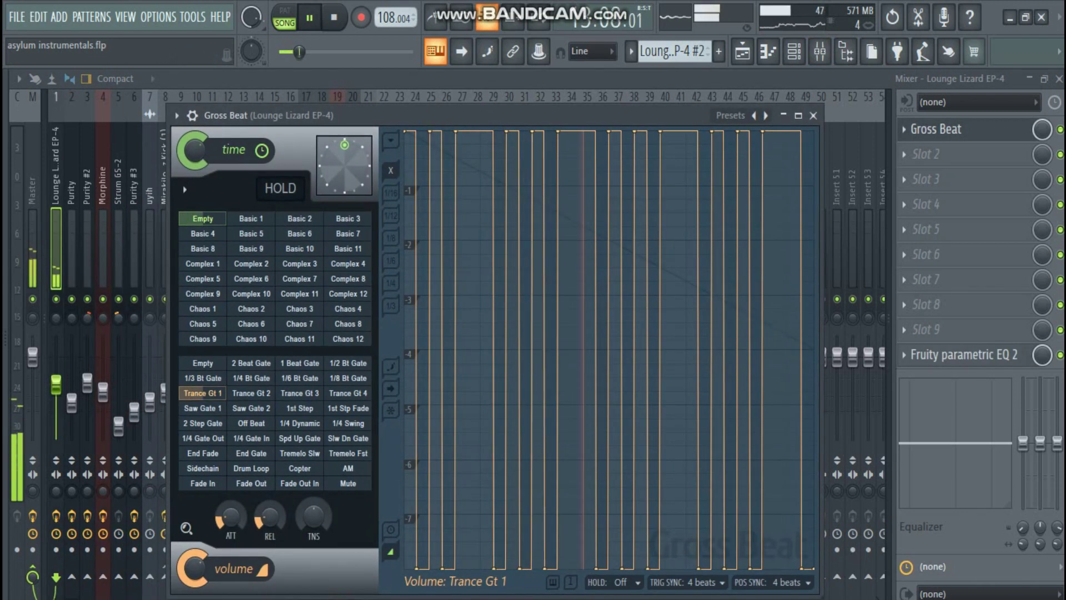
left_click(813, 116)
left_click(742, 51)
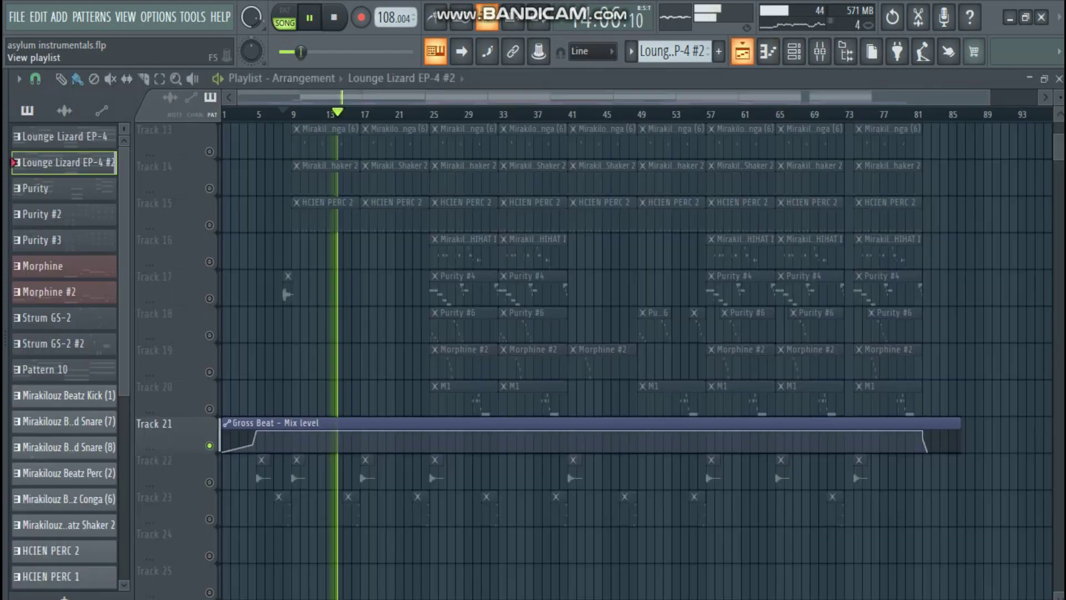
scroll(328, 389, "up", 8)
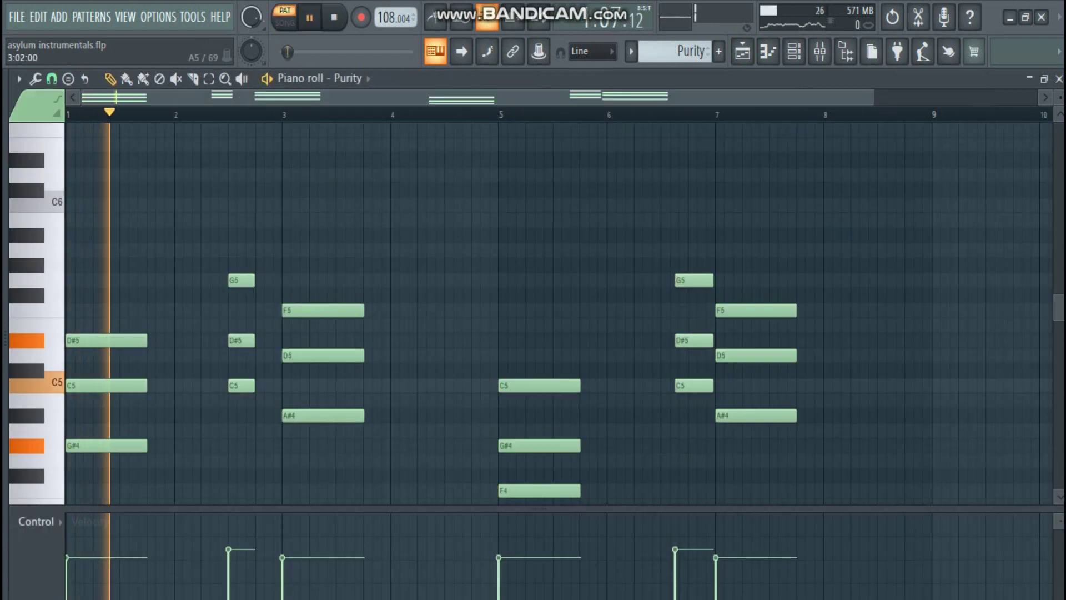
Examine the chord notes of the Purity and Purity #2 channels in the piano roll during playback
scroll(555, 311, "down", 1)
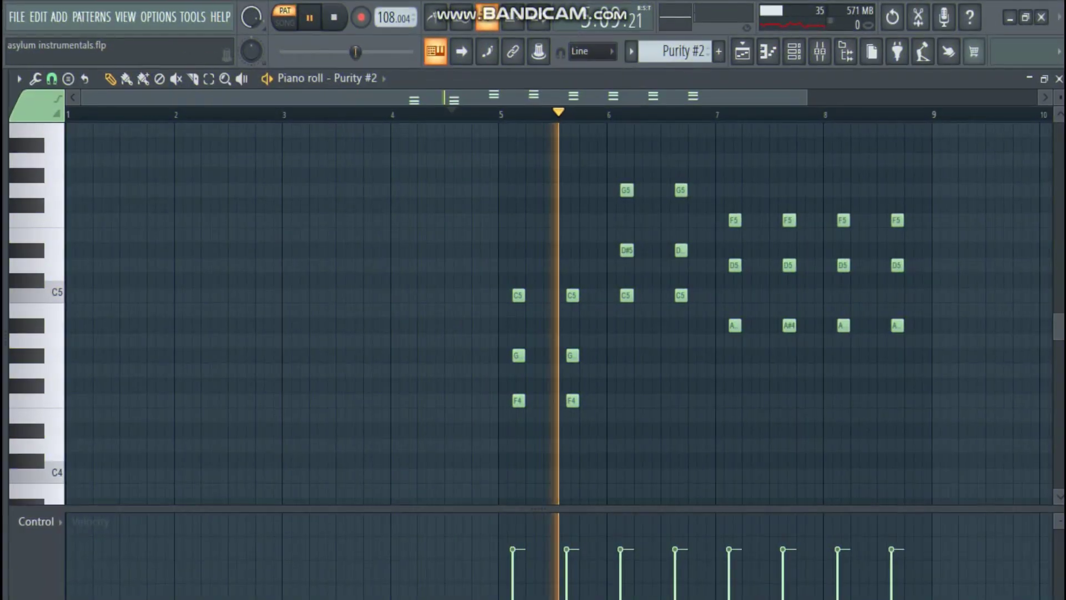
mouse_move(1064, 3)
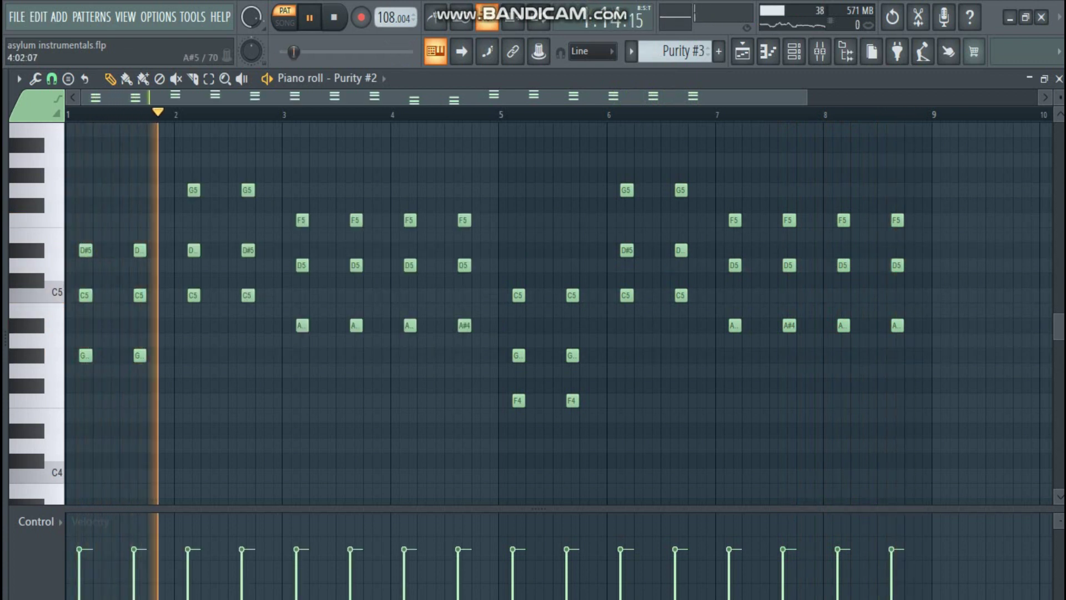
scroll(412, 296, "up", 1)
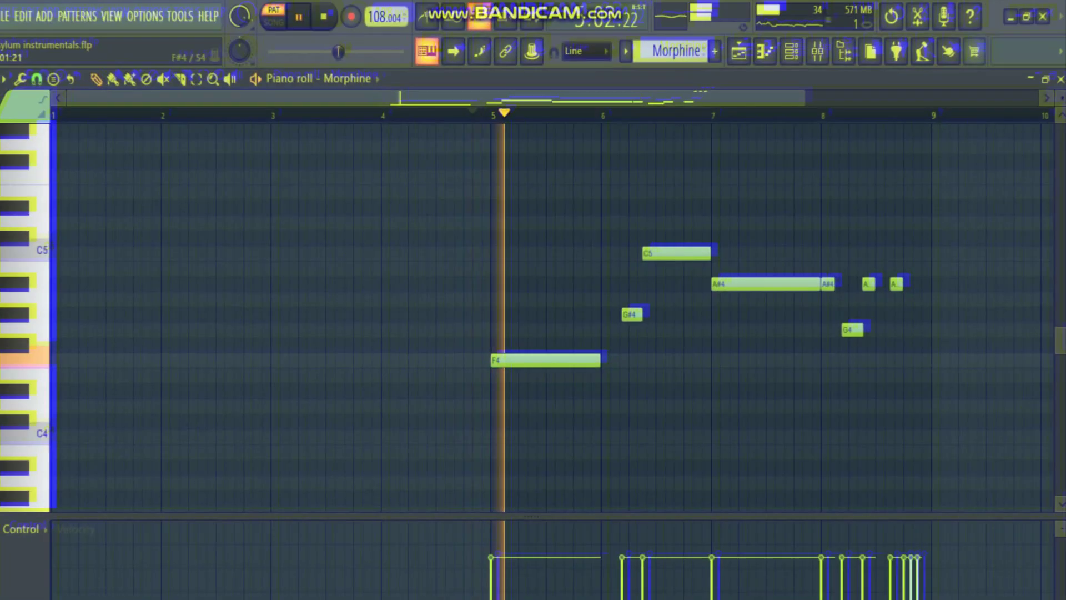
Examine the notes of the Morphine, Strum GS-2 and Pattern 10 patterns in the piano roll during playback
scroll(556, 355, "down", 3)
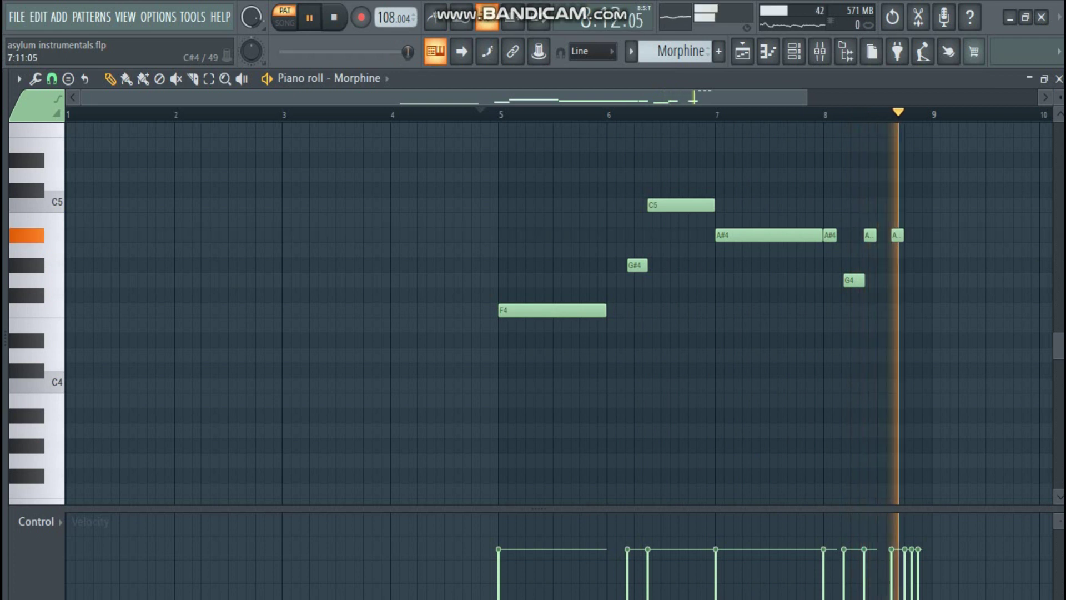
key("KP_Add")
scroll(786, 355, "down", 3)
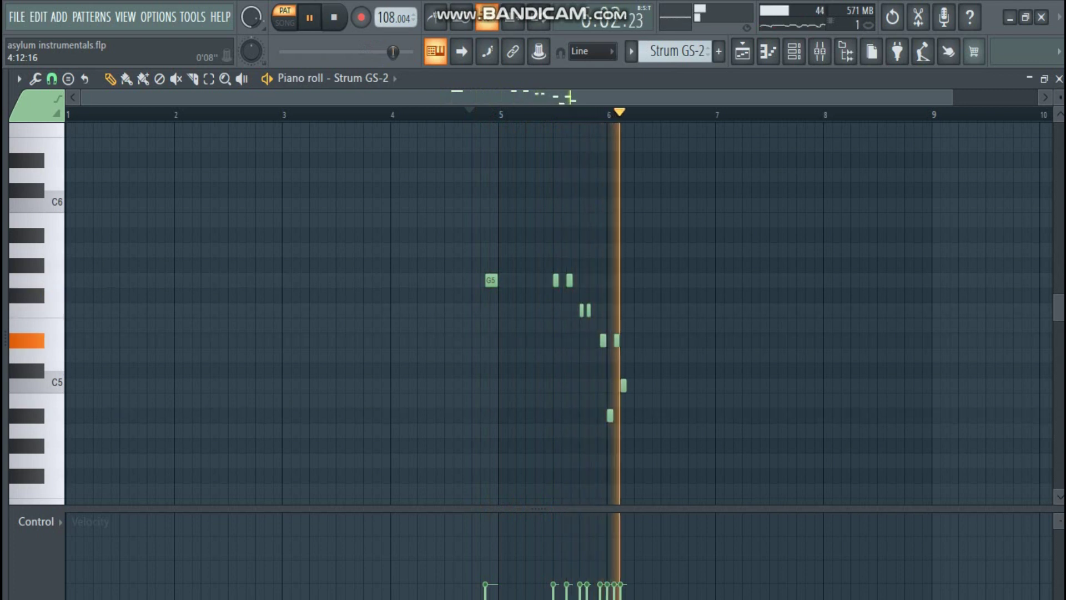
left_click(708, 49)
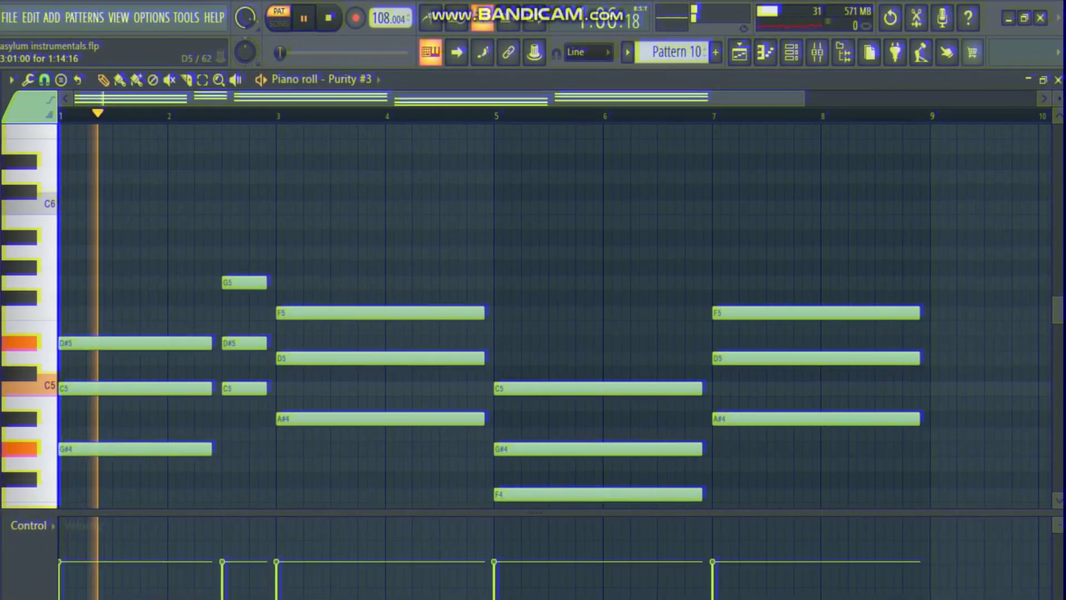
scroll(368, 359, "down", 1)
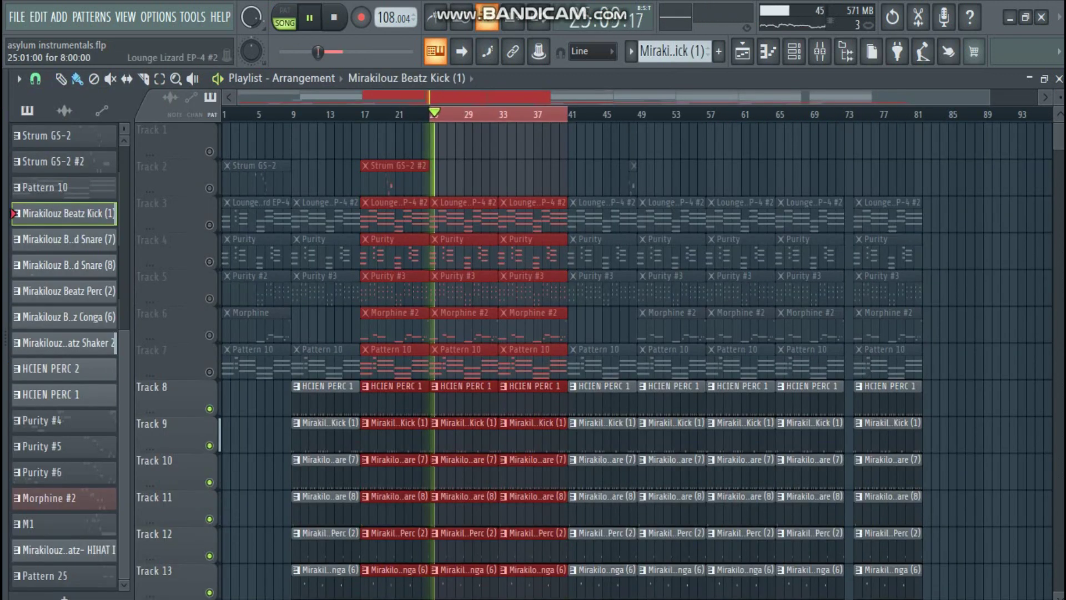
Deselect the playlist clips and look through the soloed percussion tracks 8 to 16 during playback
left_click(659, 166)
left_click(659, 166)
left_click(683, 145)
scroll(533, 233, "down", 4)
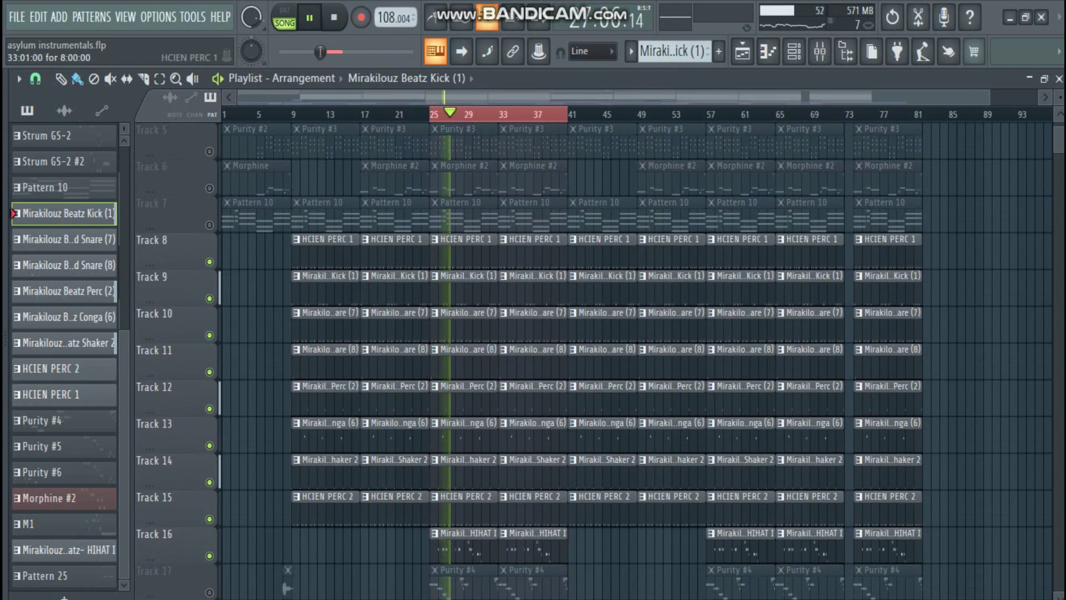
scroll(639, 361, "down", 7)
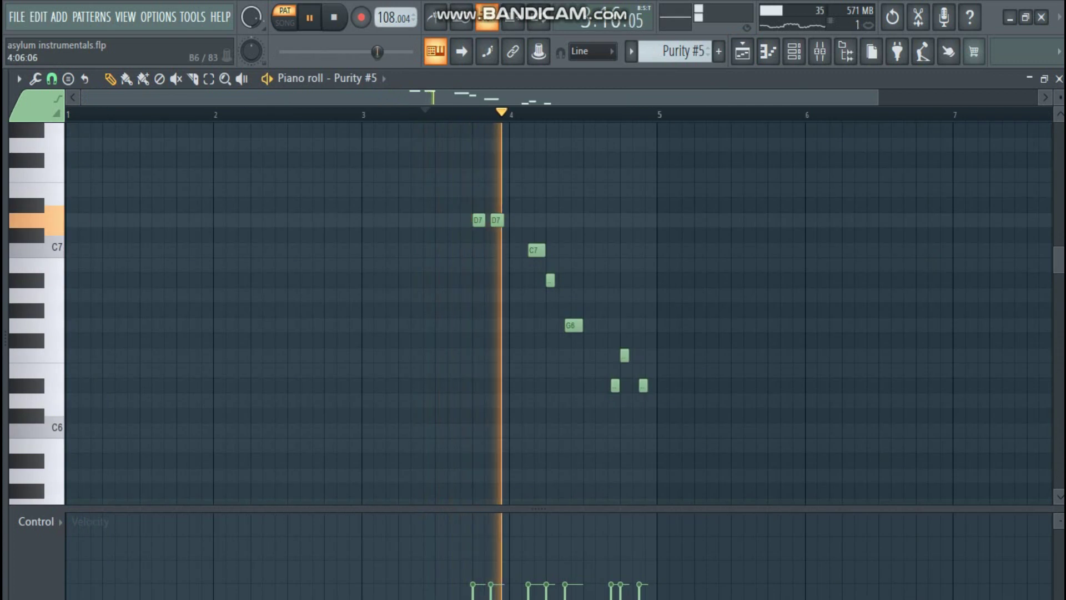
Listen to the Purity #5 and Purity #6 melody patterns, jumping ahead to the phrase just before bar 4
key("space")
key("space")
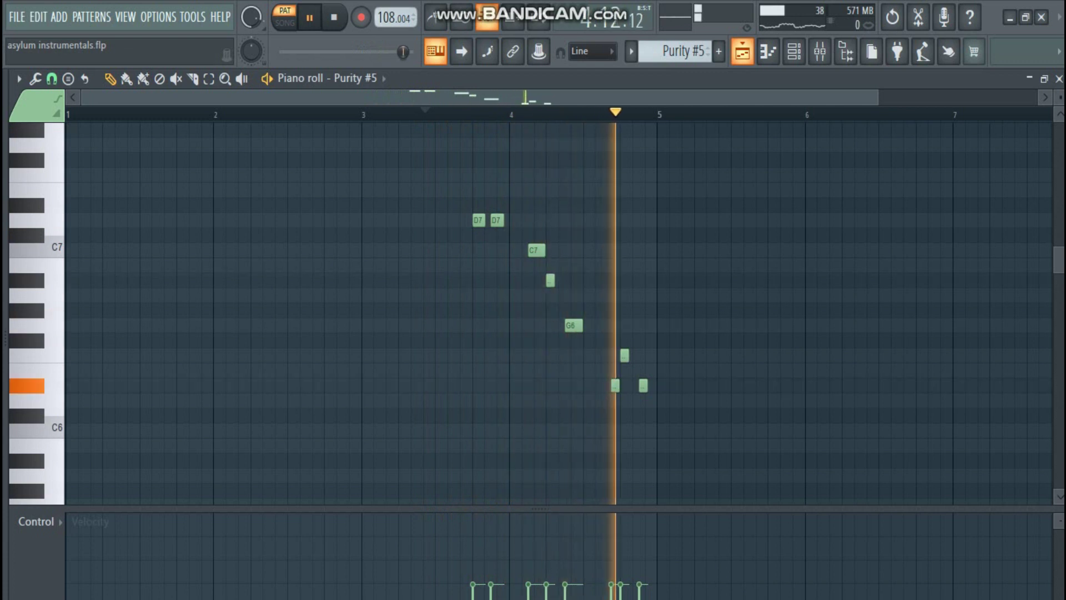
key("space")
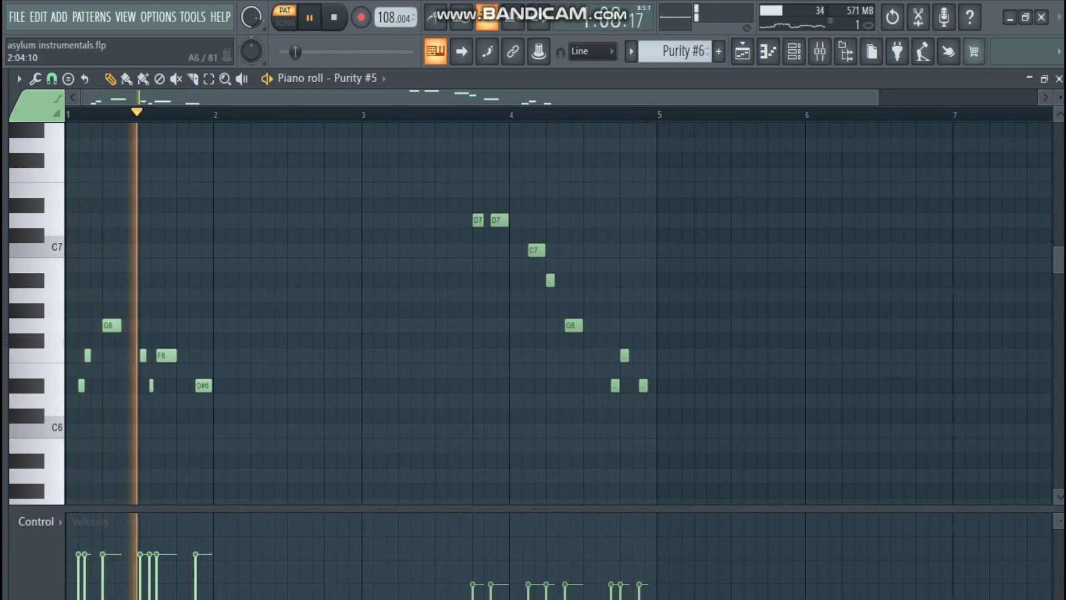
left_click(454, 114)
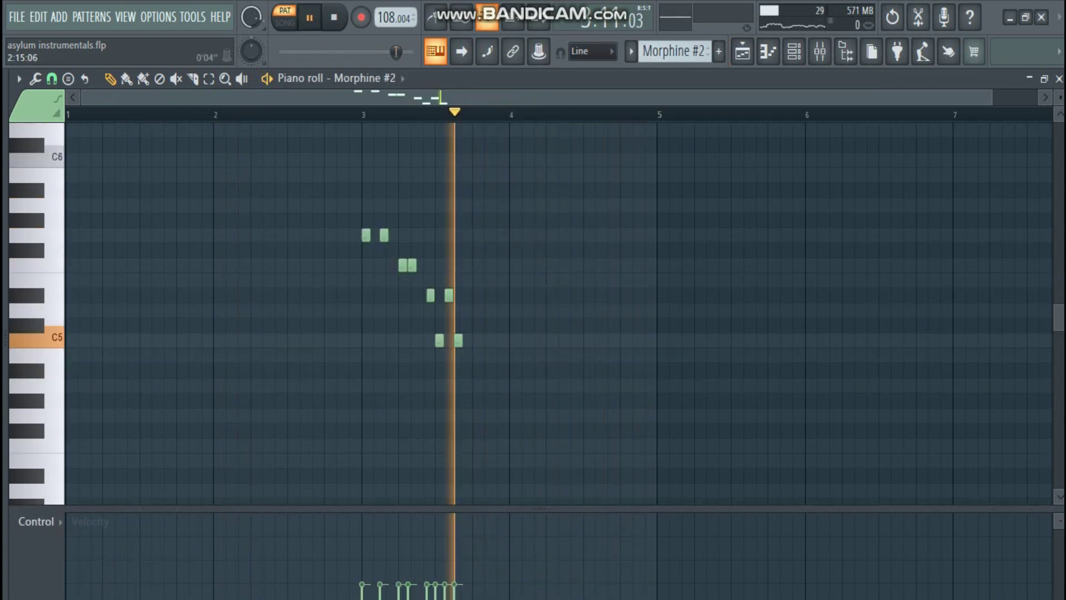
Listen to the Morphine #2 pattern from just before bar 3 in the piano roll
key("space")
left_click(344, 115)
key("space")
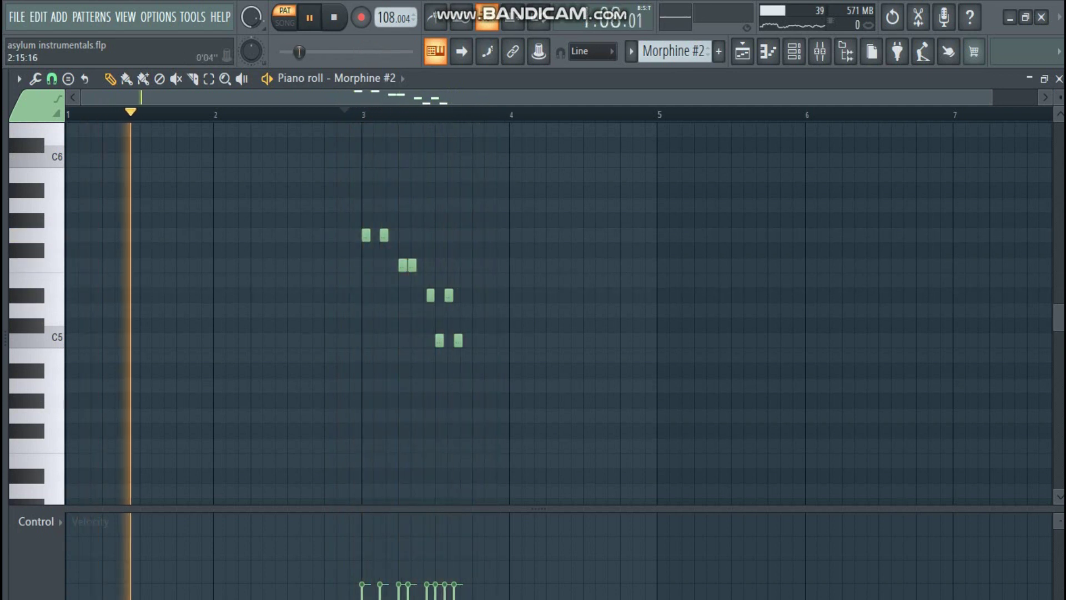
left_click(350, 114)
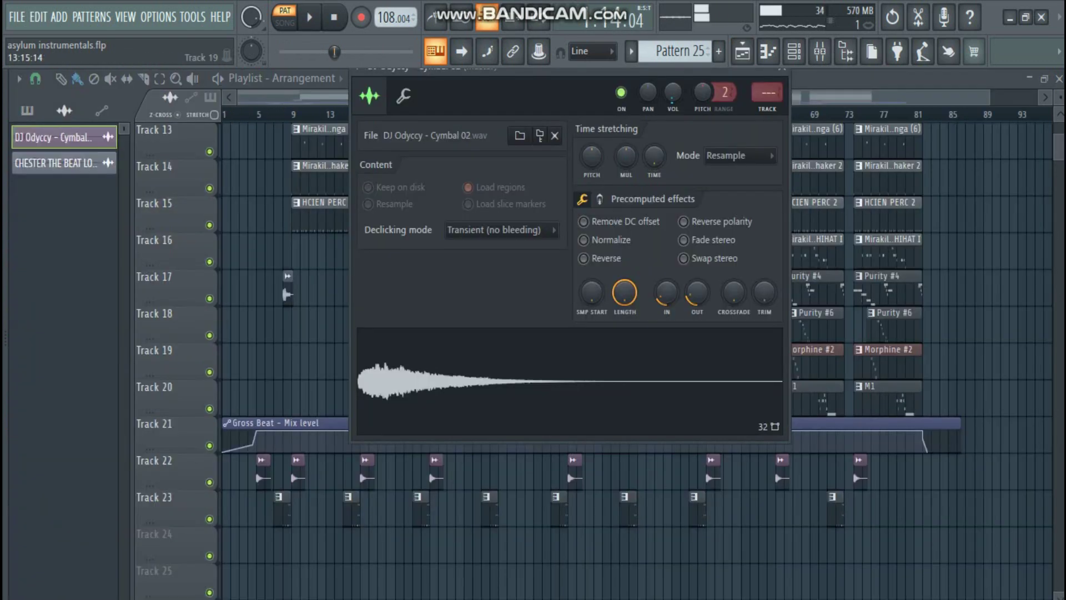
Check the sample settings of the CHESTER THE BEAT LORD audio clip and close them
double_click(55, 163)
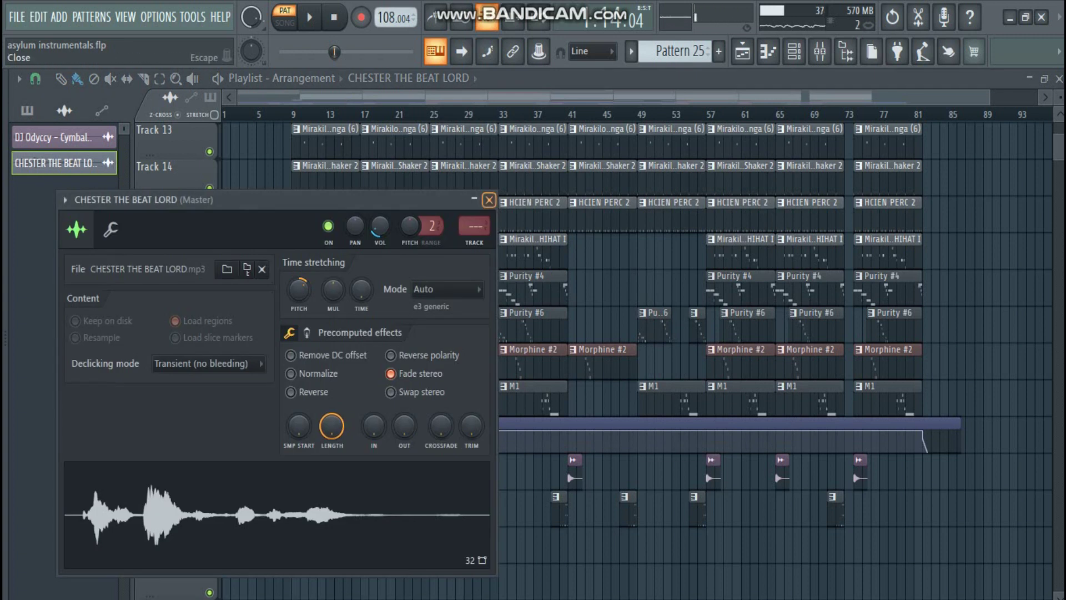
left_click(489, 200)
Play the full arrangement and shrink the playlist track heights to show all used tracks at once
key("space")
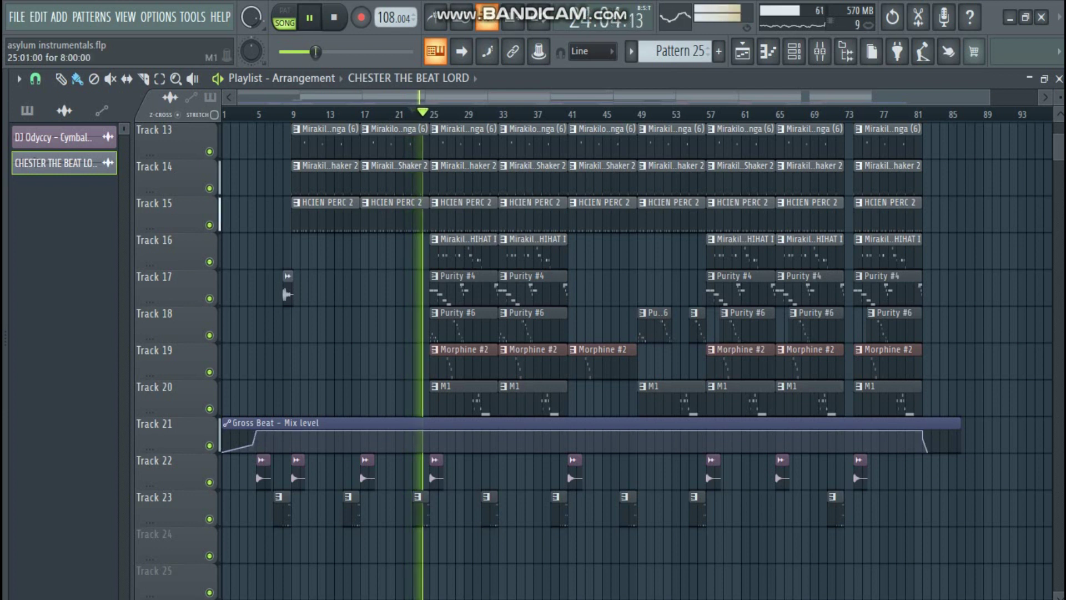
scroll(594, 345, "up", 10)
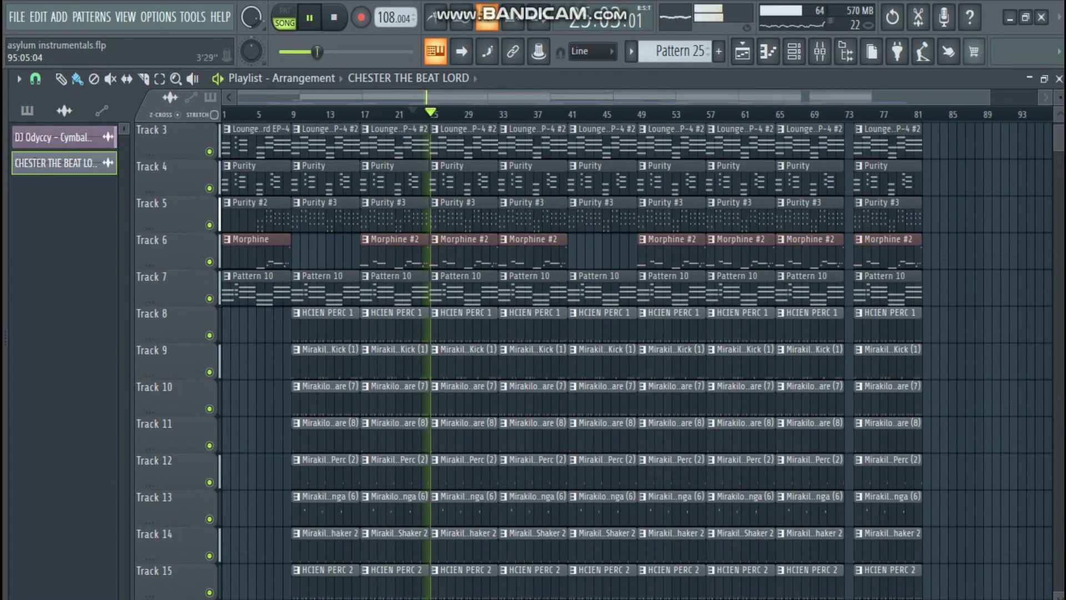
left_click_drag(1059, 97, 1059, 92)
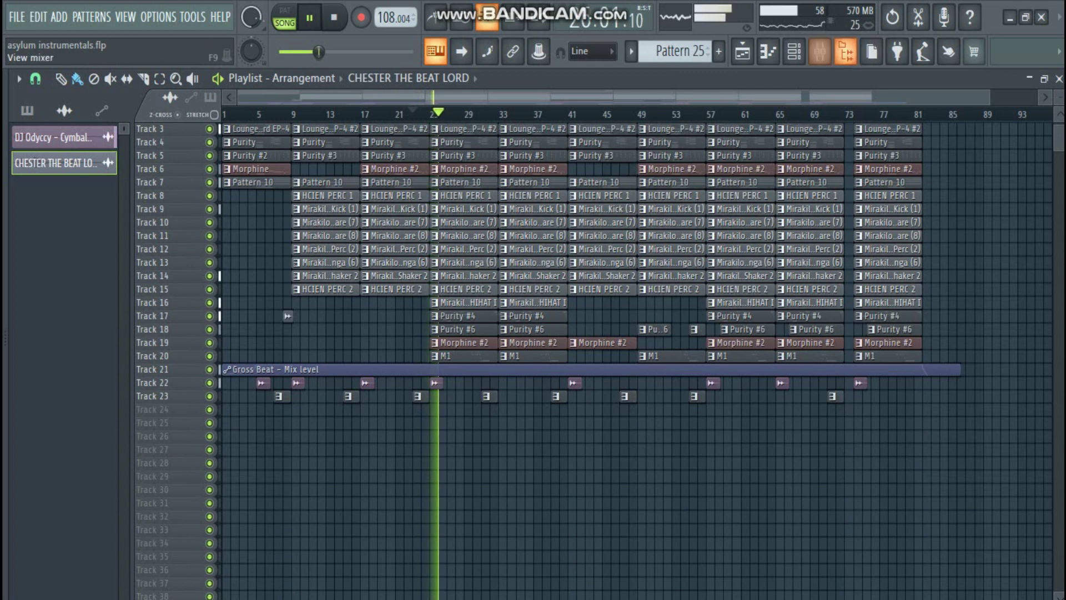
Examine the Fruity parametric EQ 2, Fruity Multiband Compressor and IMPusher Stereo effects on the Master mixer track
left_click(820, 51)
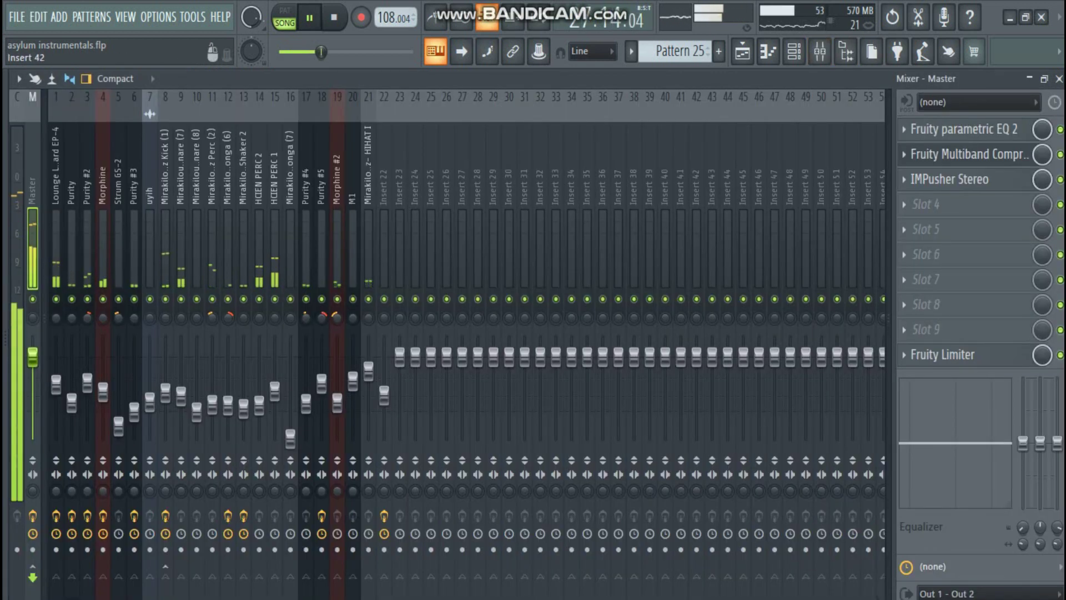
left_click(964, 130)
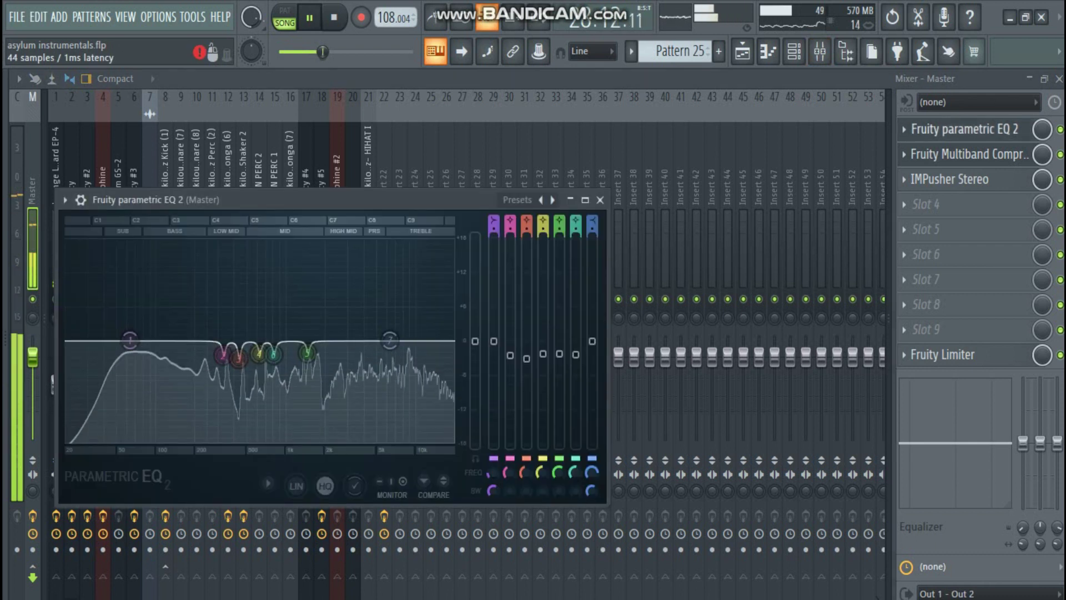
left_click(964, 130)
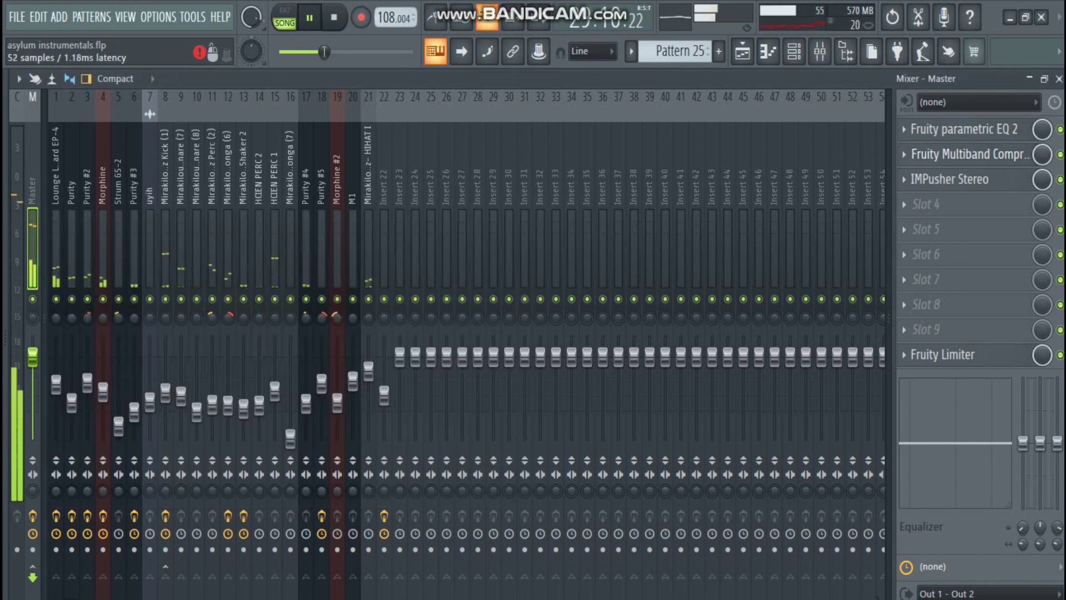
left_click(969, 155)
left_click(969, 155)
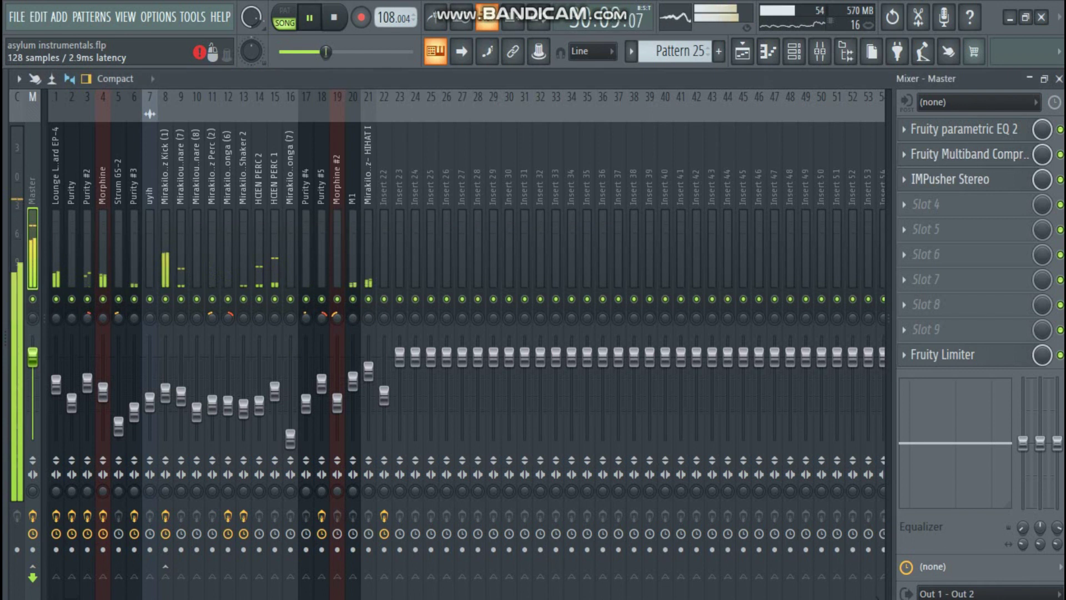
left_click(950, 180)
key("Escape")
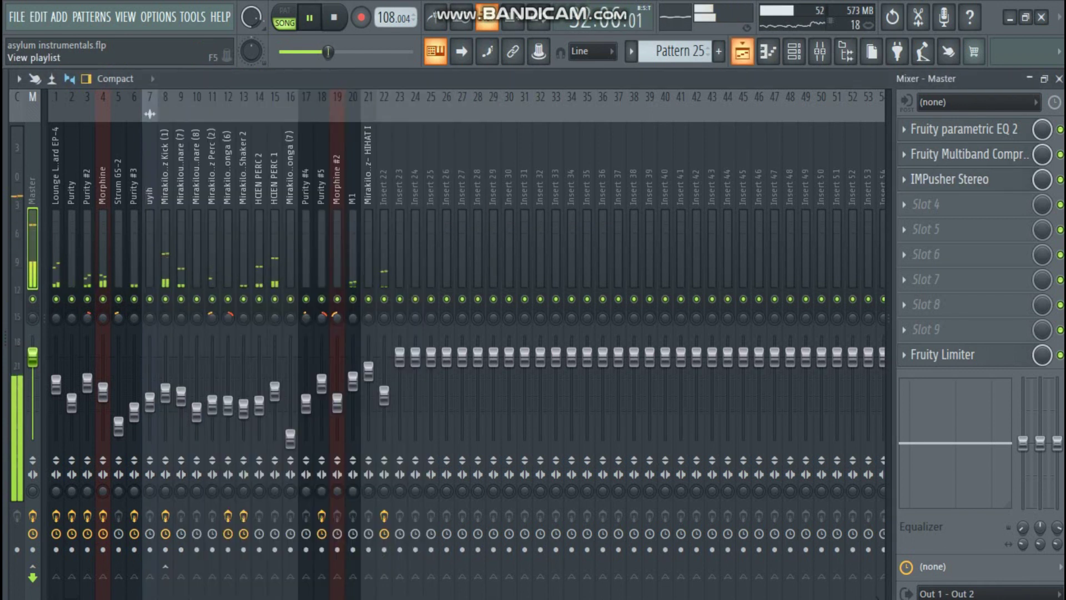
Review the effect slots of mixer tracks 1 to 7, from Lounge Lizard EP-4 through uyih
left_click(56, 244)
left_click(72, 245)
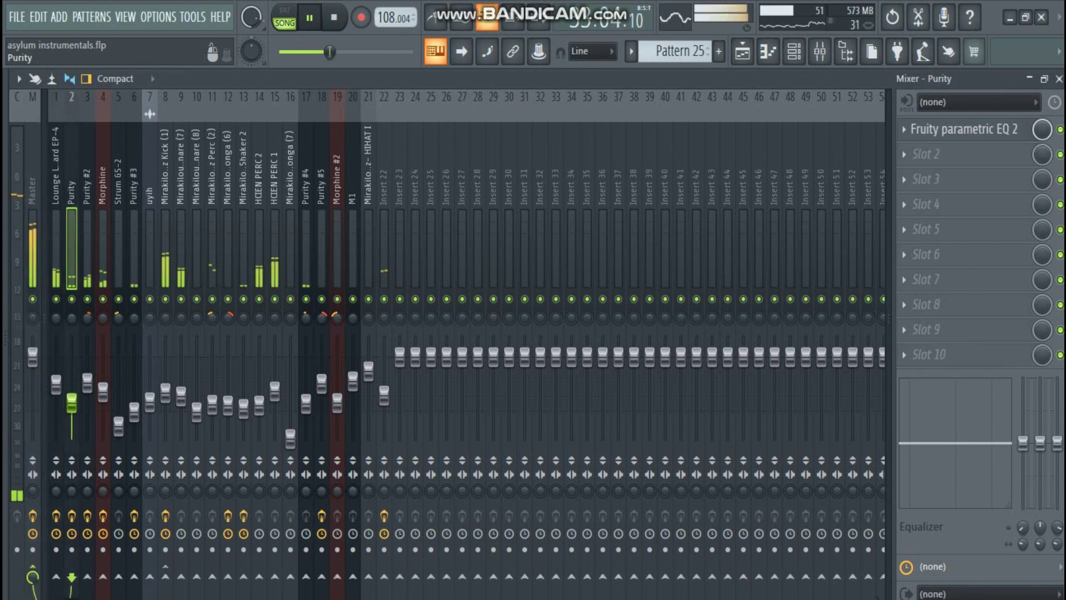
left_click(88, 244)
left_click(103, 244)
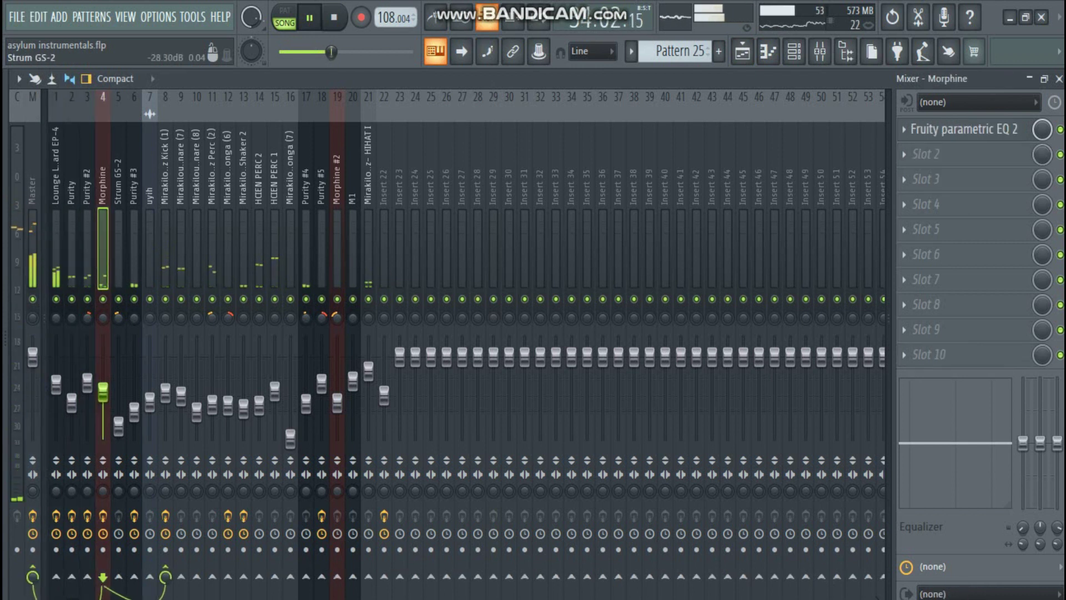
left_click(118, 245)
left_click(134, 244)
left_click(150, 244)
Review the effect slots of the percussion mixer tracks 8 to 16, from the kick through Conga (7)
left_click(166, 245)
key("Right")
key("Right")
key("Right")
key("Right")
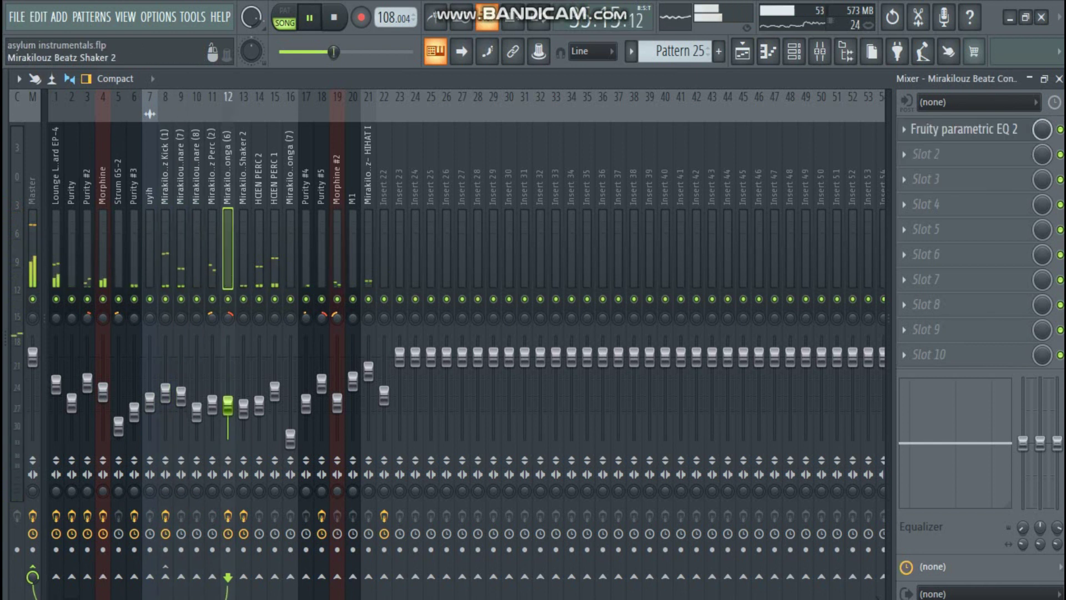
left_click(243, 245)
left_click(259, 245)
left_click(275, 244)
key("Right")
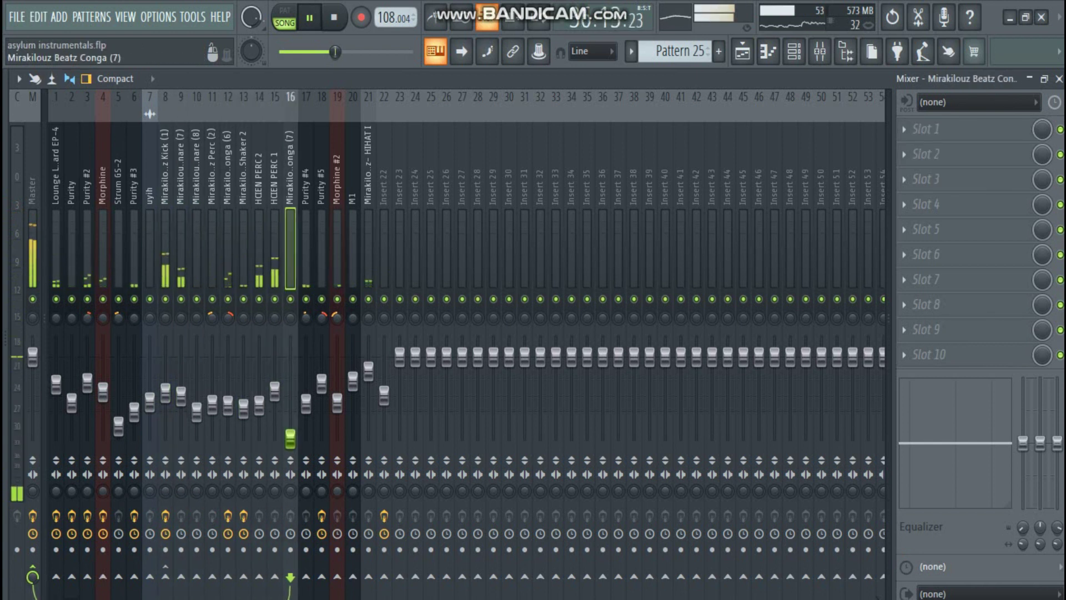
Review the effect slots of mixer tracks 17 to 21, from Purity #4 through the hi-hat, and return to the playlist
left_click(306, 244)
left_click(322, 244)
left_click(337, 245)
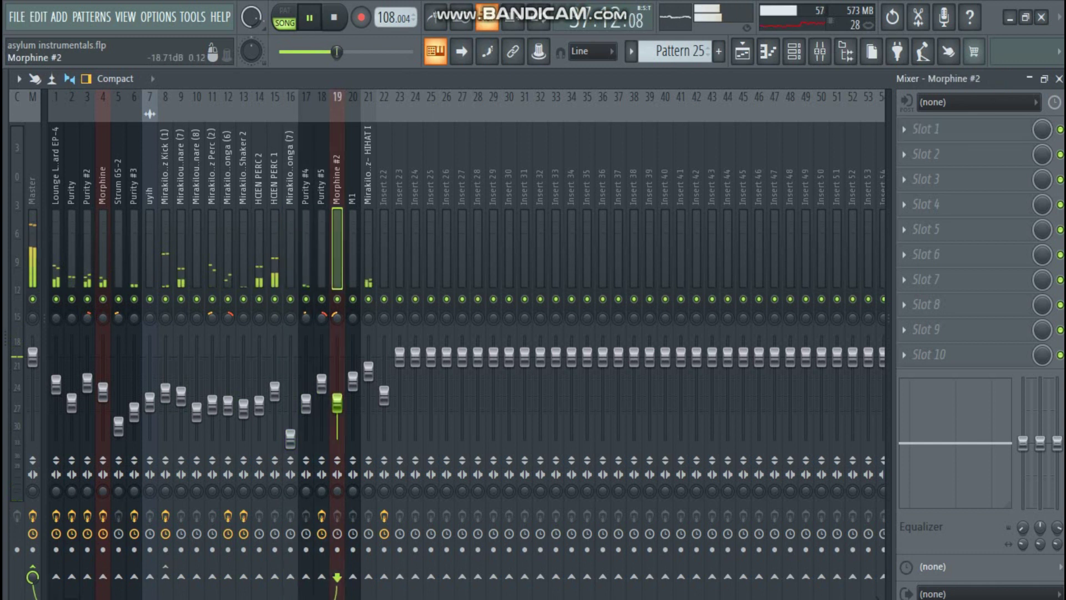
left_click(353, 244)
left_click(369, 244)
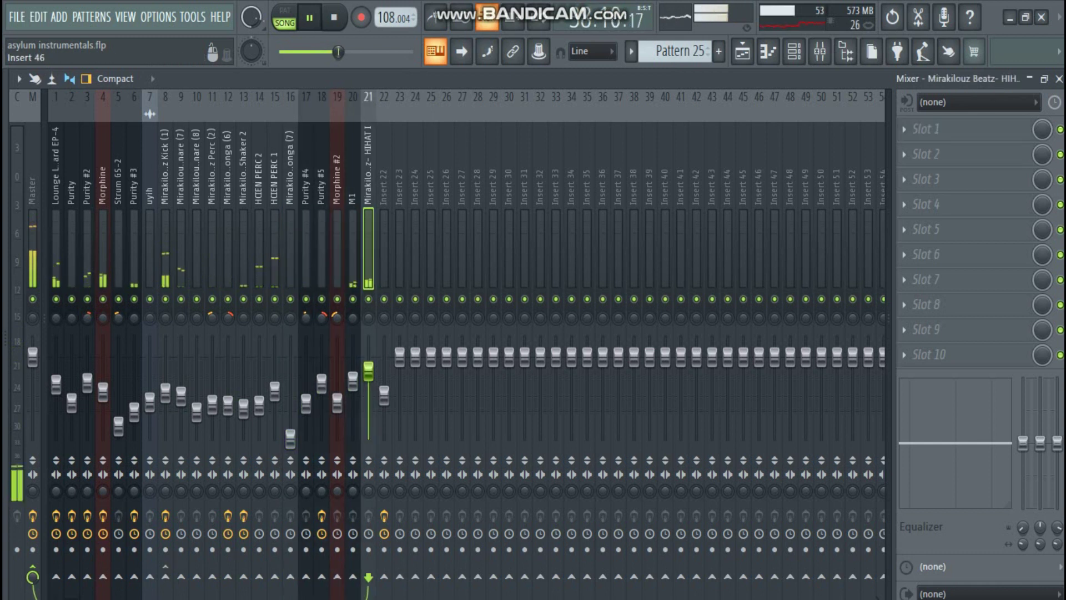
left_click(742, 51)
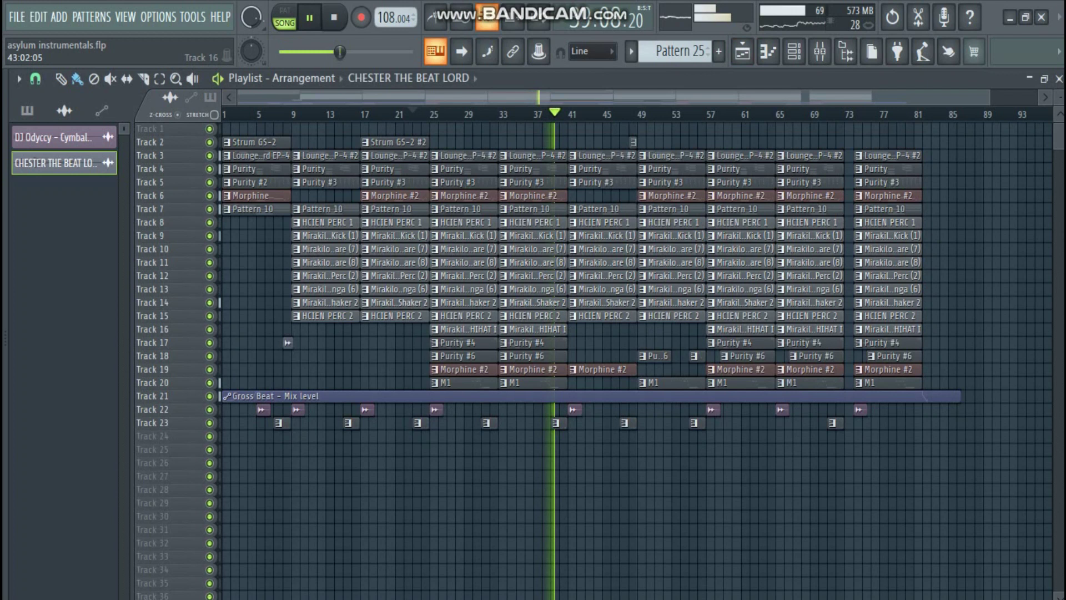